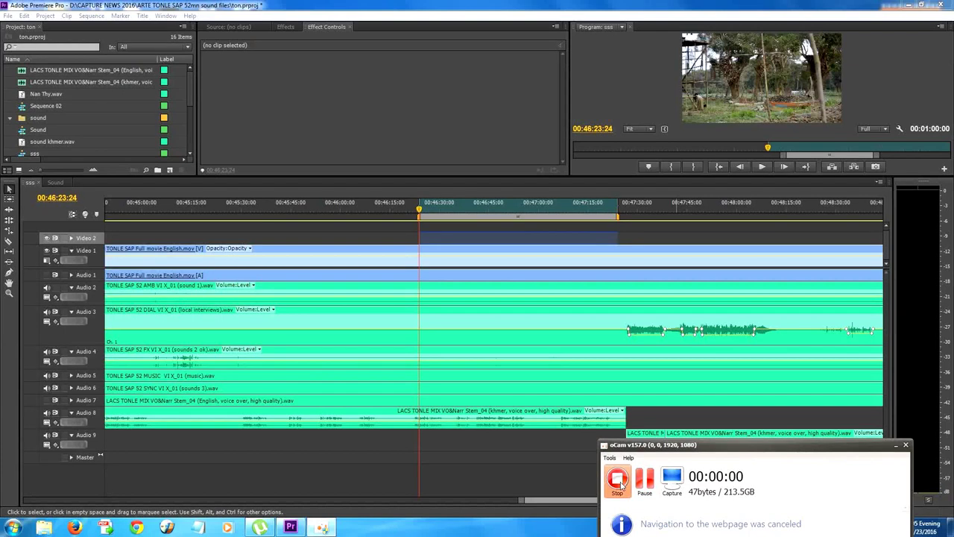
Scrub the sss sequence and park the playhead at 46:41:10.
left_click_drag(451, 205, 487, 211)
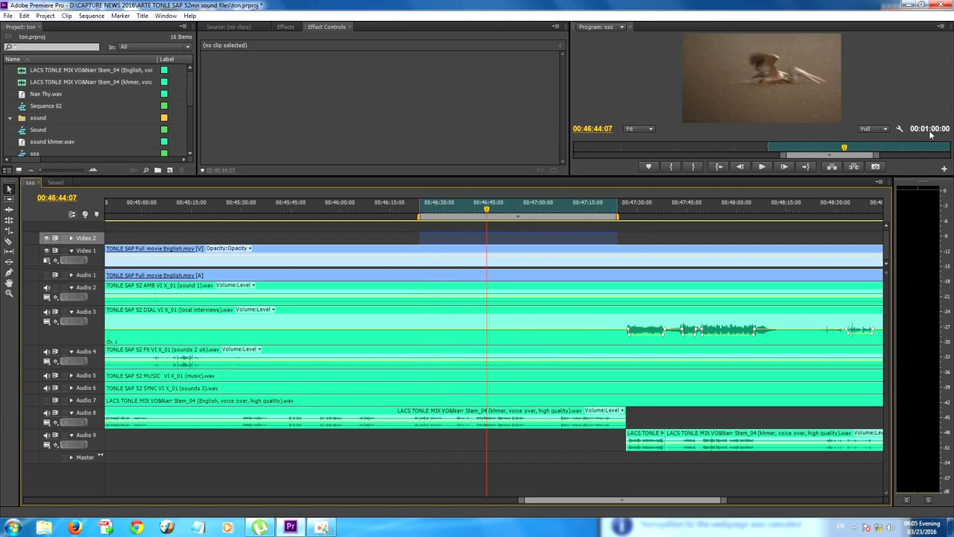
left_click(477, 211)
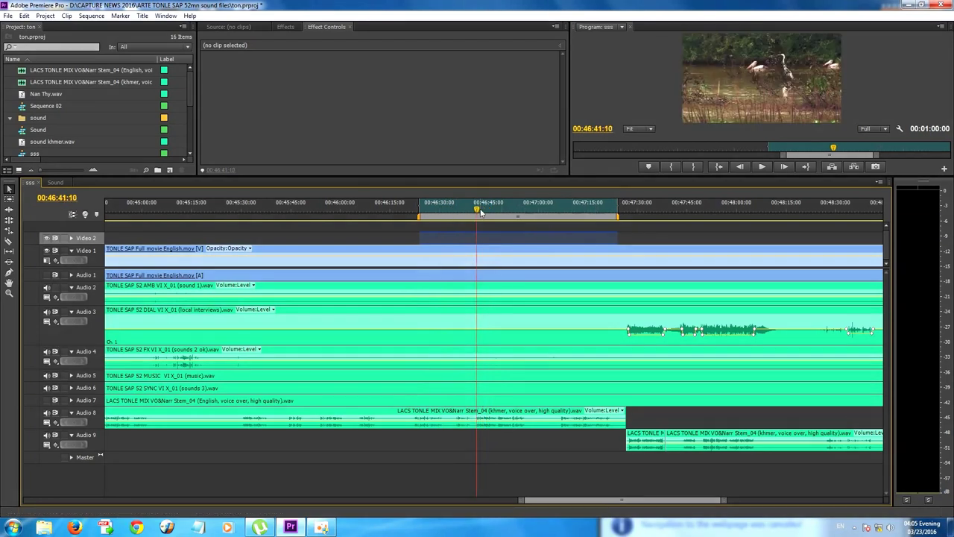
Open Export Settings and choose H.264 format with the HD 1080p 25 preset.
key("ctrl+m")
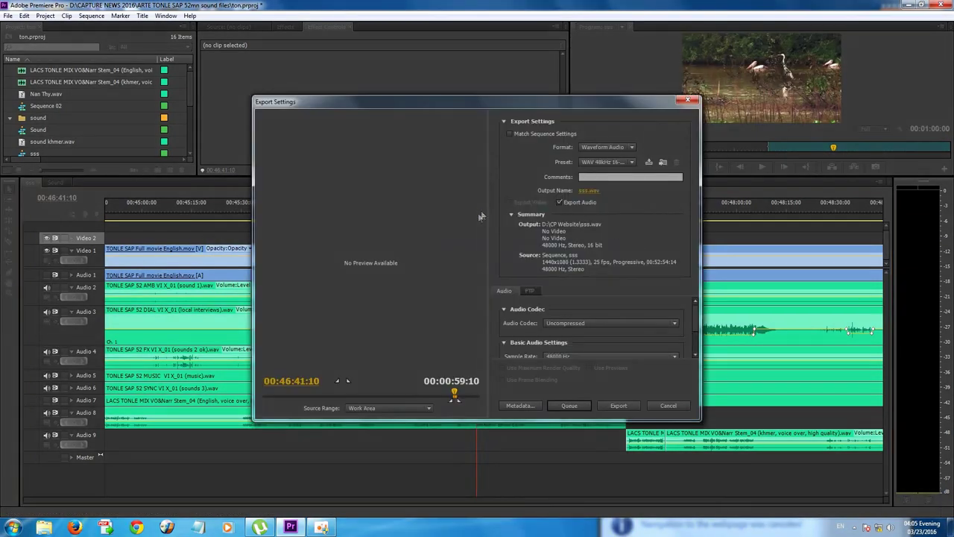
left_click(616, 147)
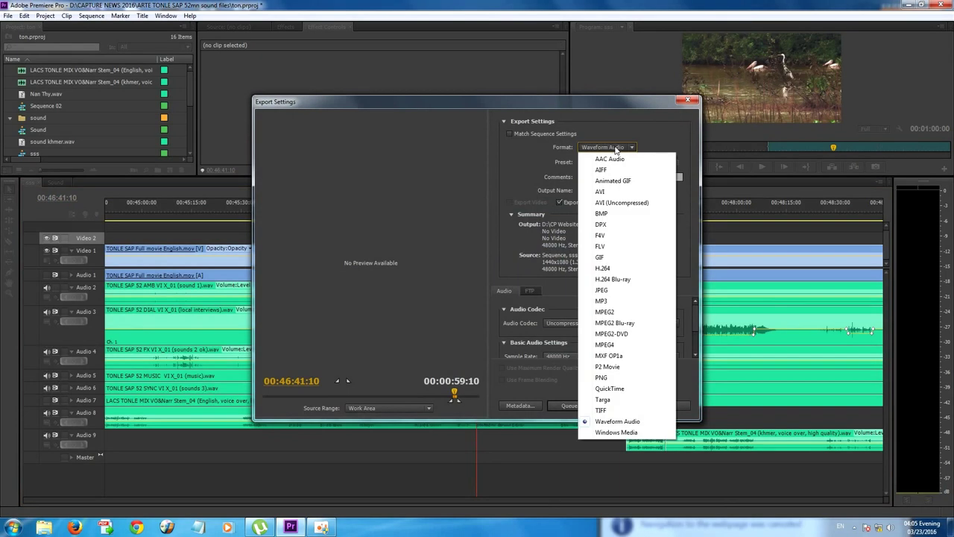
left_click(626, 268)
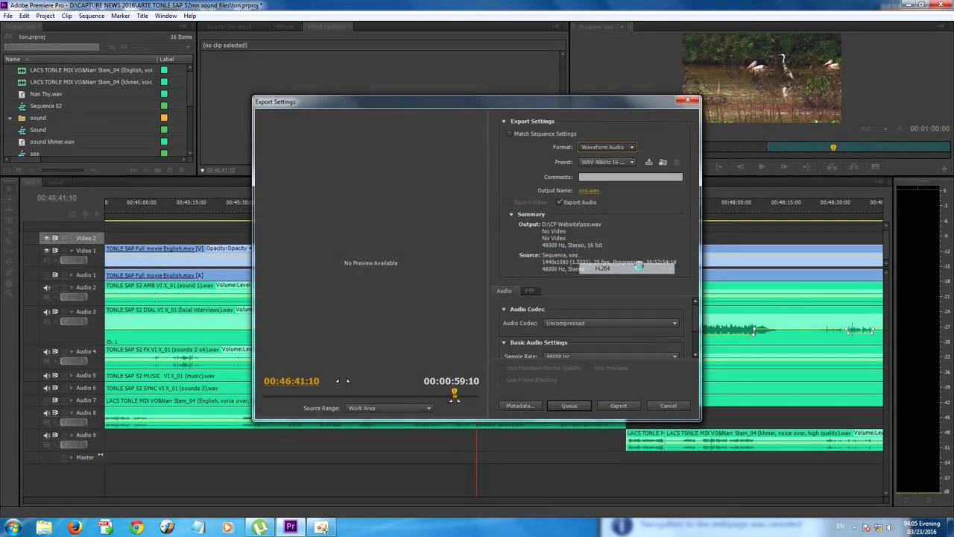
left_click(613, 163)
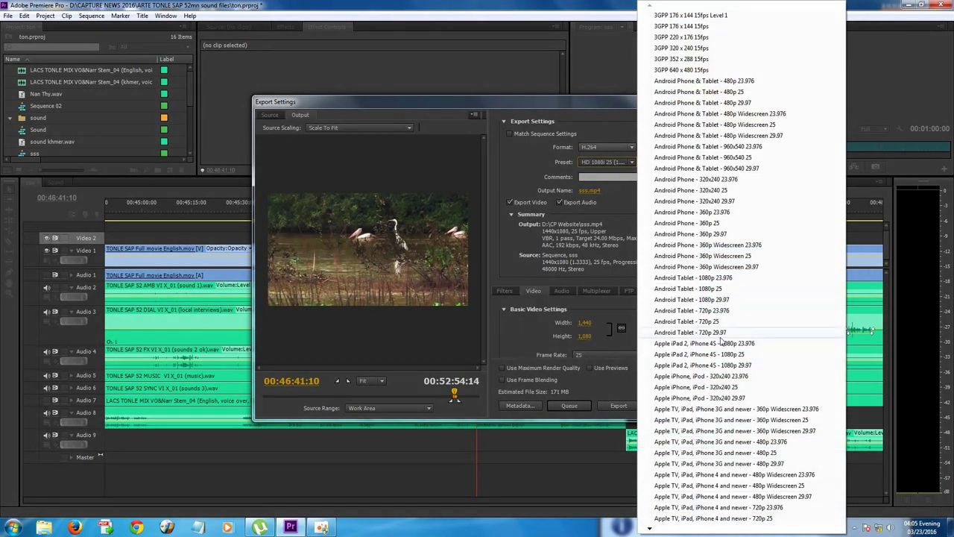
mouse_move(650, 530)
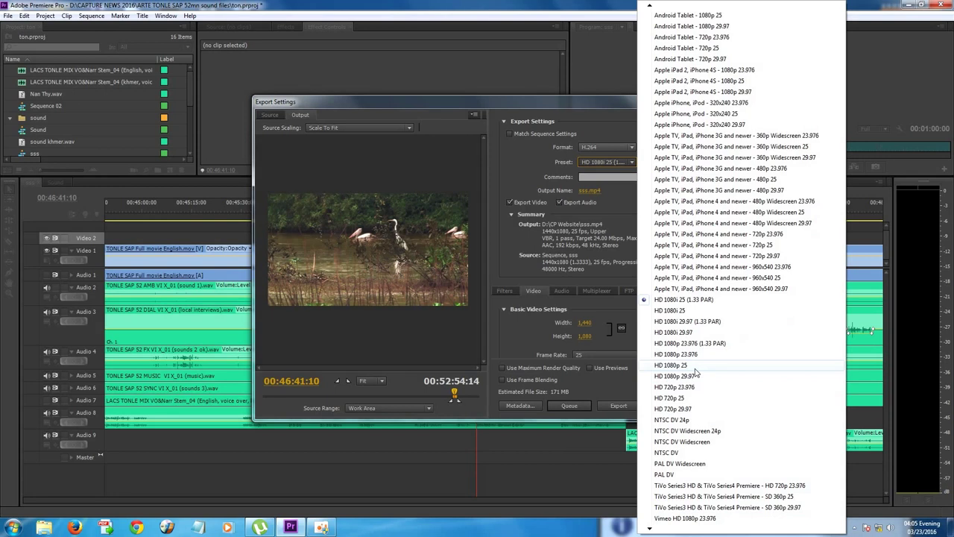
left_click(675, 365)
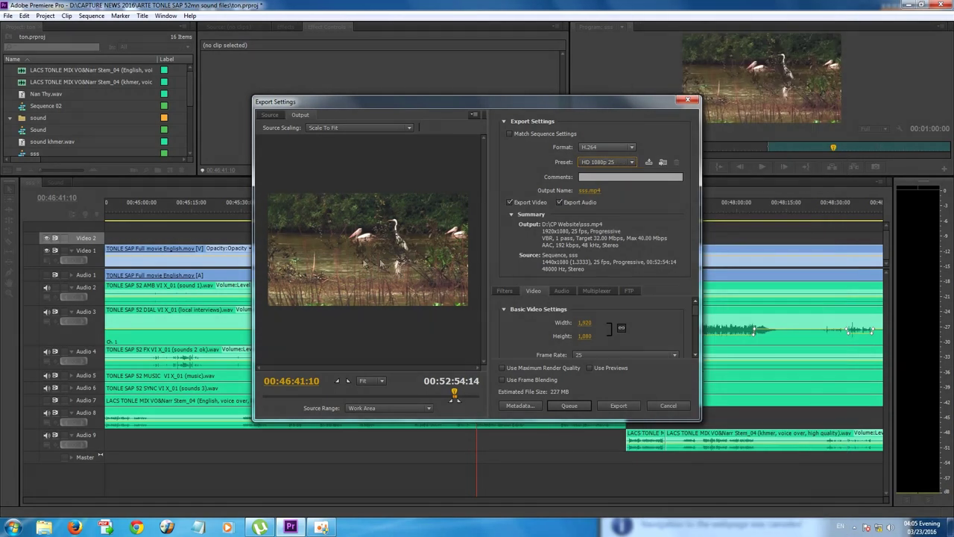
Create a new folder named T4 on the Desktop and open it.
left_click(591, 192)
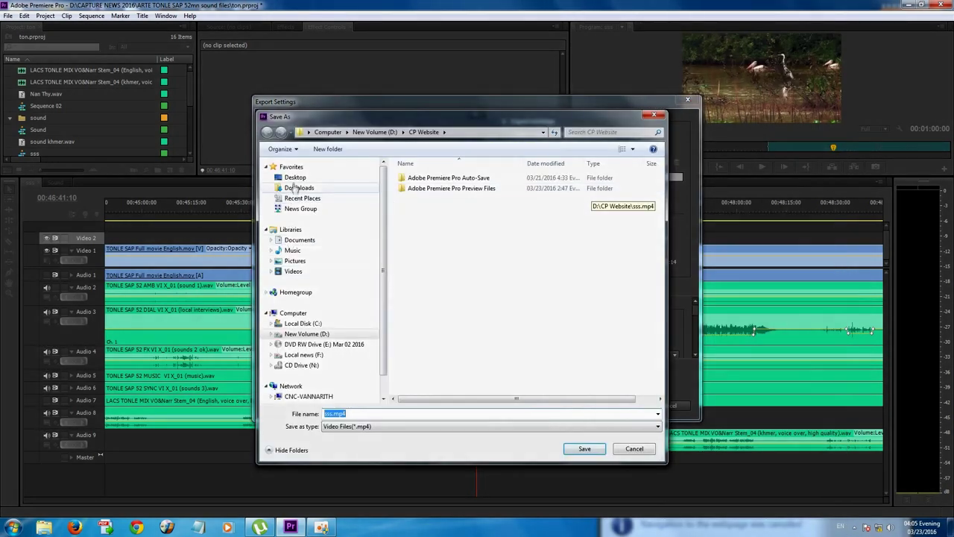
left_click(294, 177)
left_click(328, 149)
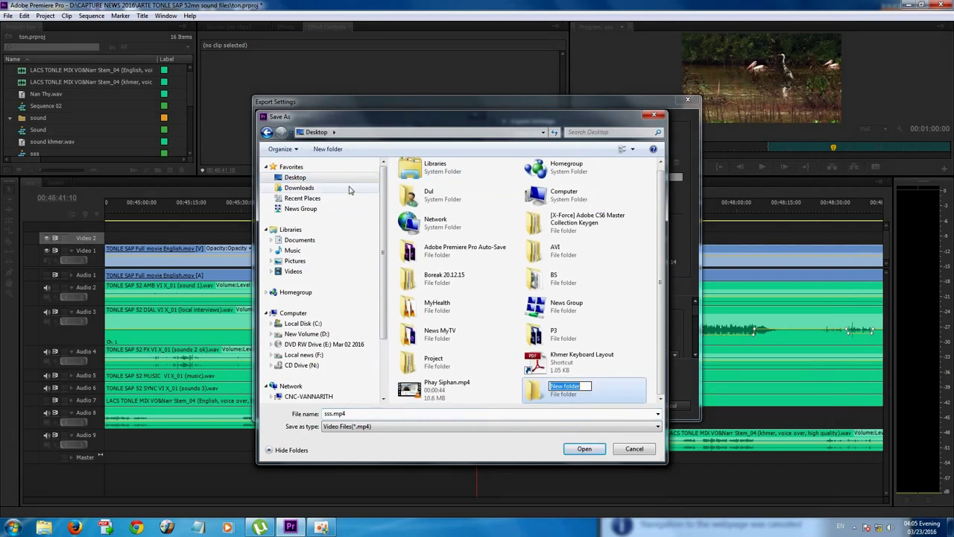
type("T4")
key("BackSpace")
key("BackSpace")
type("T")
type("4")
key("Return")
key("Return")
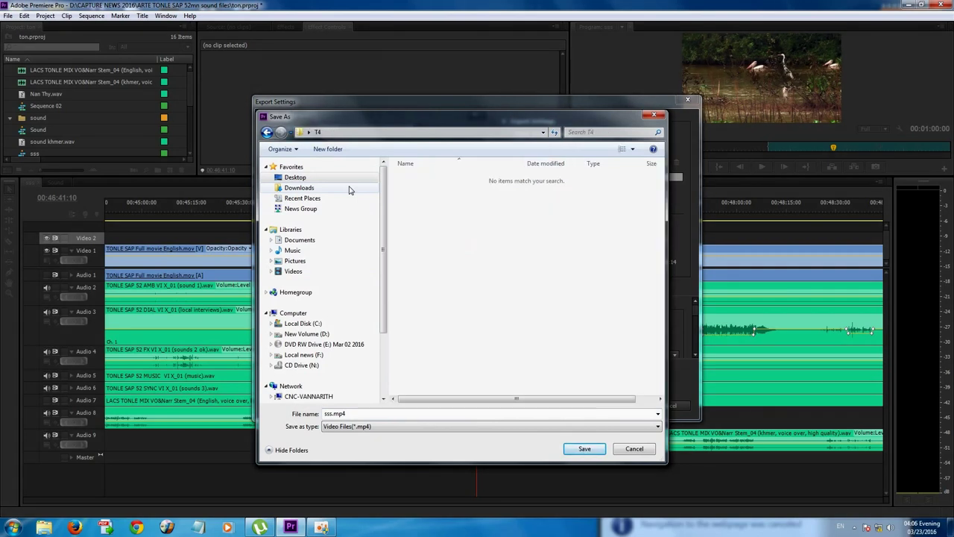
Rename the output file to H264 01.mp4 and confirm the save location.
double_click(330, 413)
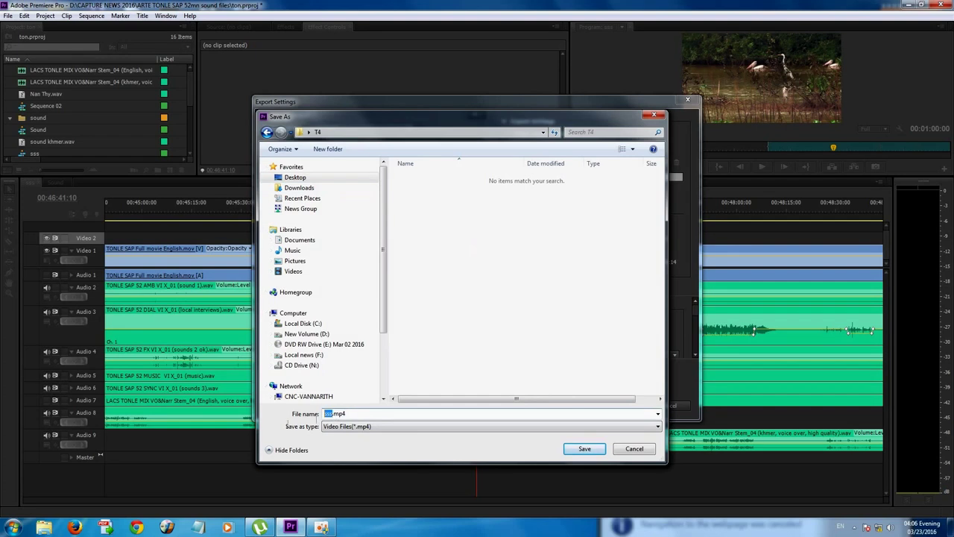
type("H")
type("26")
key("BackSpace")
type("64 ")
type("01")
key("Return")
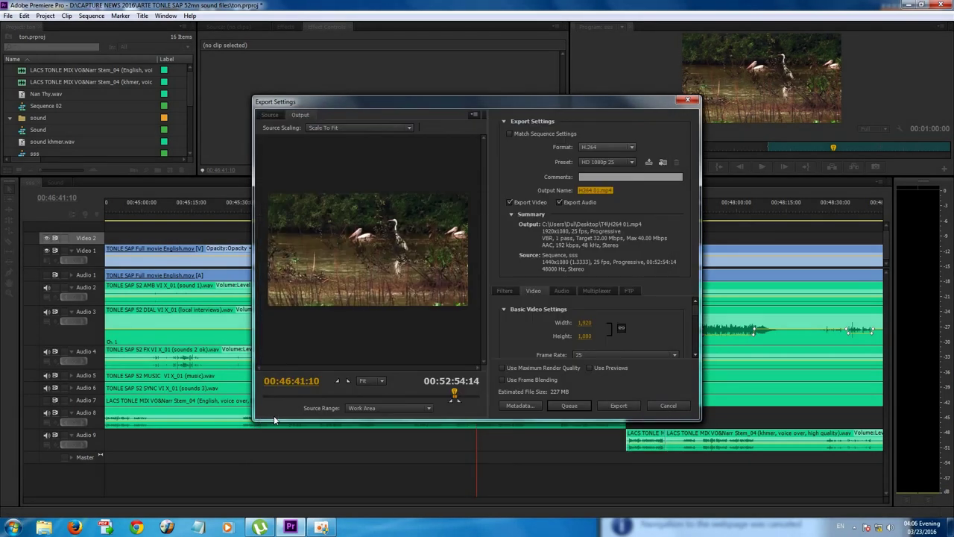
Export the sequence to H264 01.mp4 and wait for encoding to finish.
left_click(626, 406)
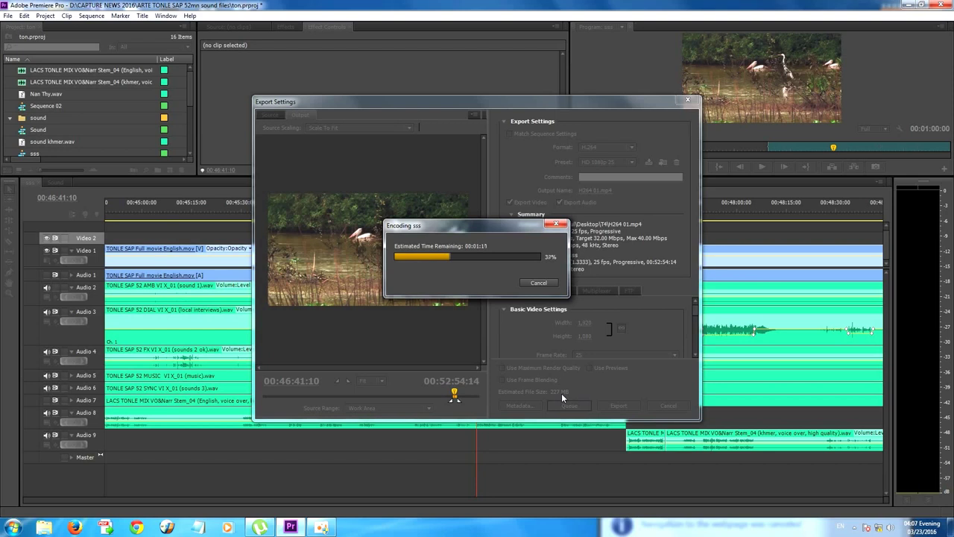
left_click_drag(511, 224, 441, 202)
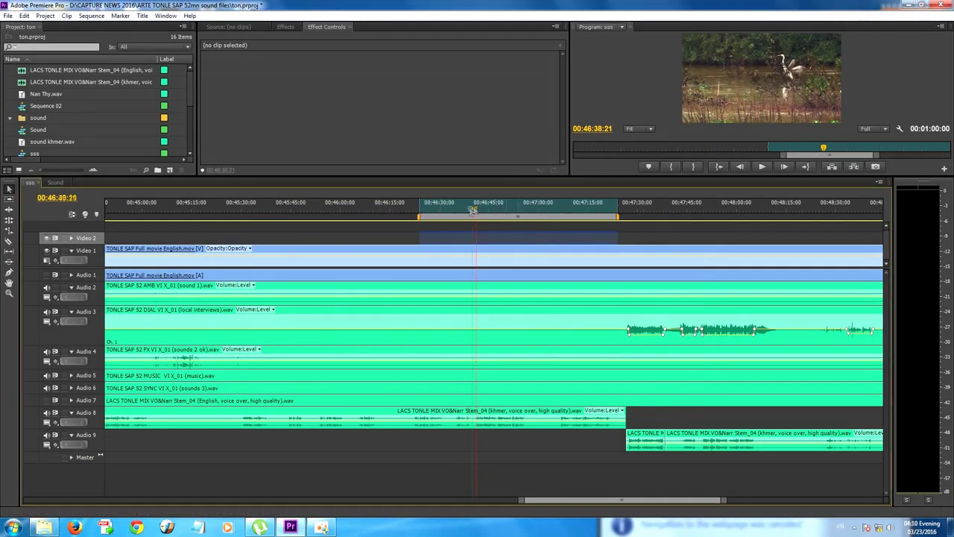
Reopen Export Settings and switch the format from H.264 to QuickTime.
left_click_drag(472, 210, 471, 211)
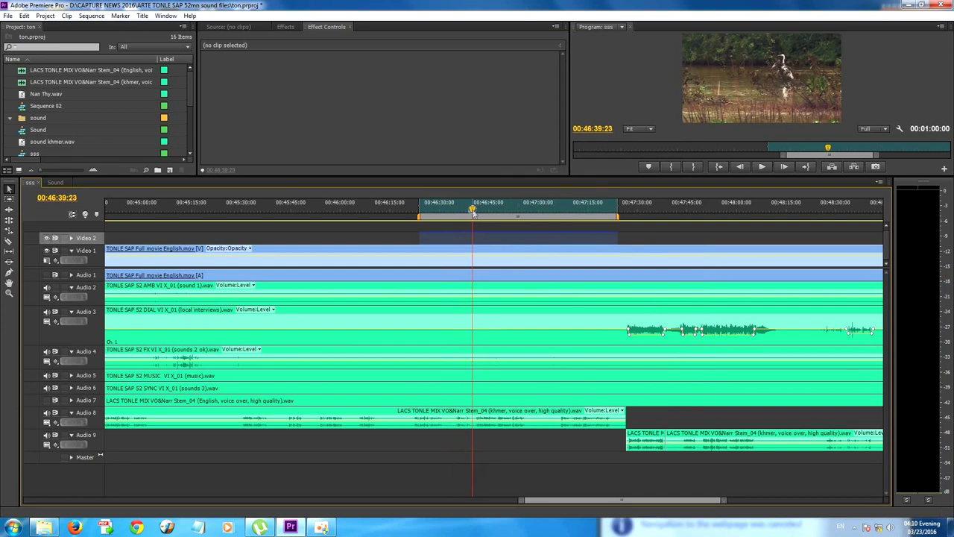
key("ctrl+m")
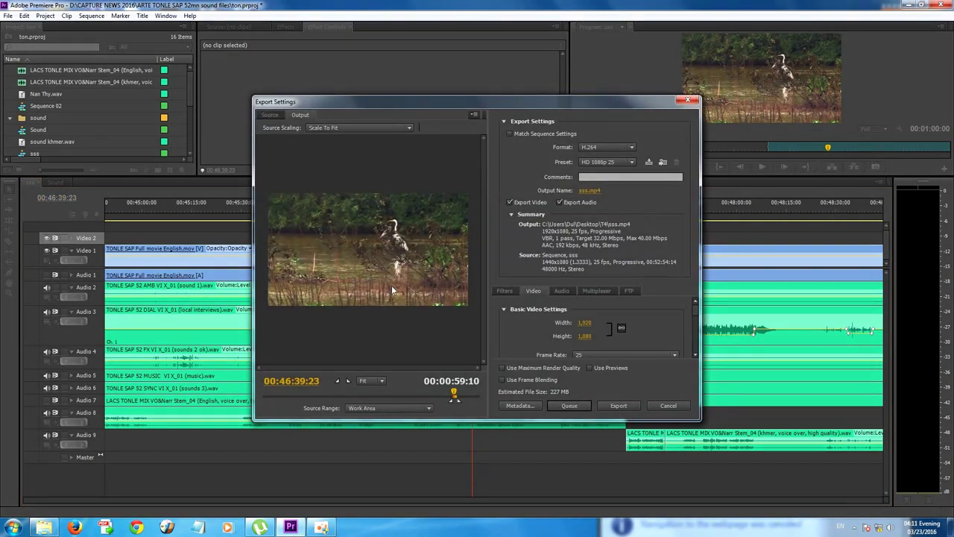
left_click(622, 147)
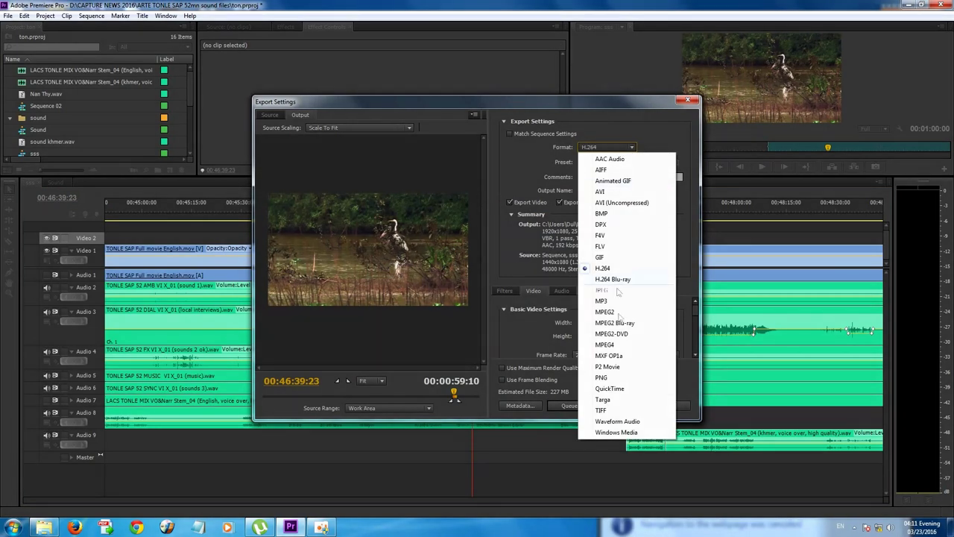
left_click(610, 389)
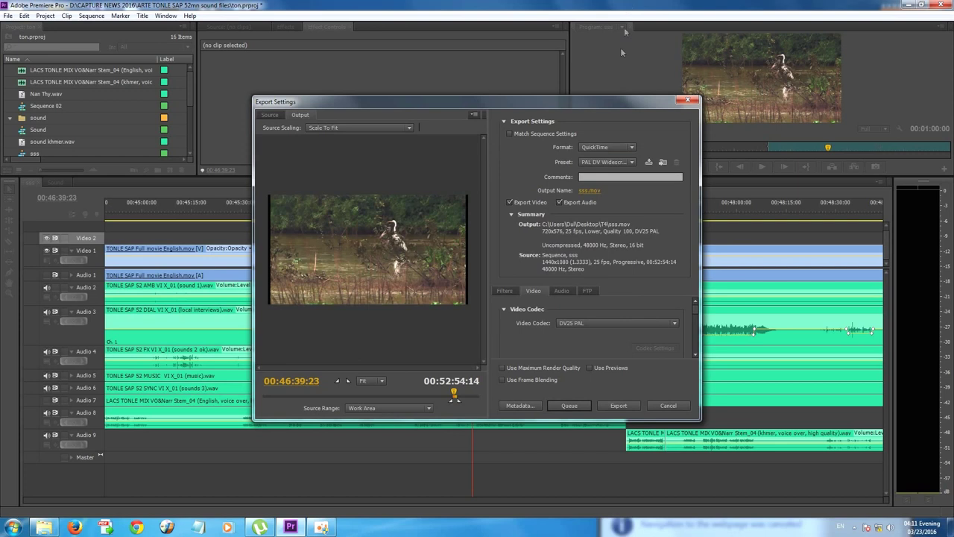
Choose the HD 1080i 25, H.264, AAC 48kHz QuickTime preset, estimating 70 MB.
left_click(625, 164)
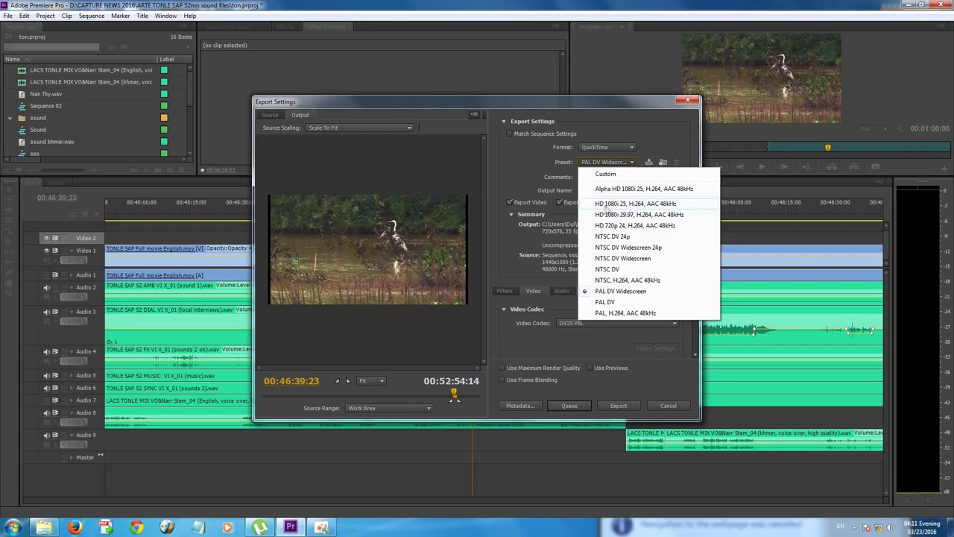
left_click(610, 209)
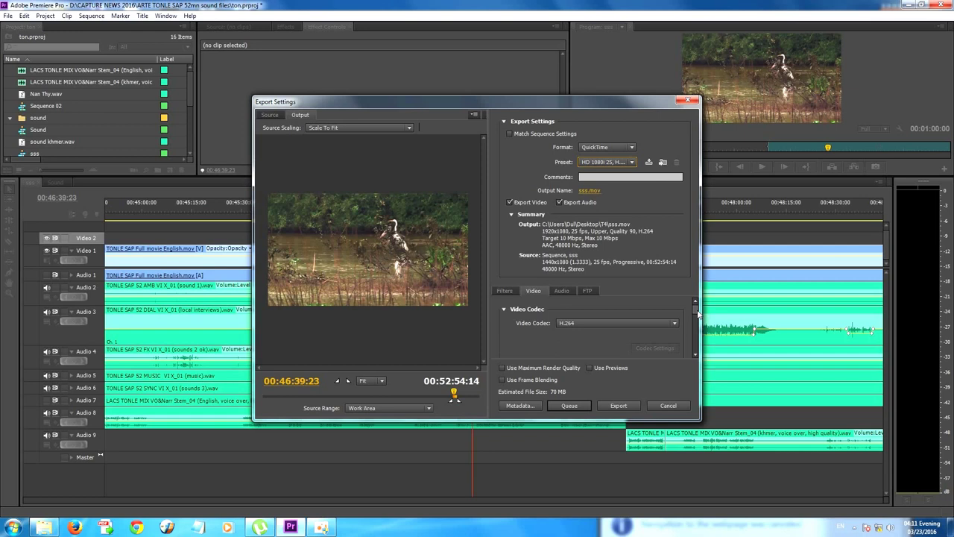
Raise the QuickTime video quality from 90 to 100.
scroll(698, 313, "down", 3)
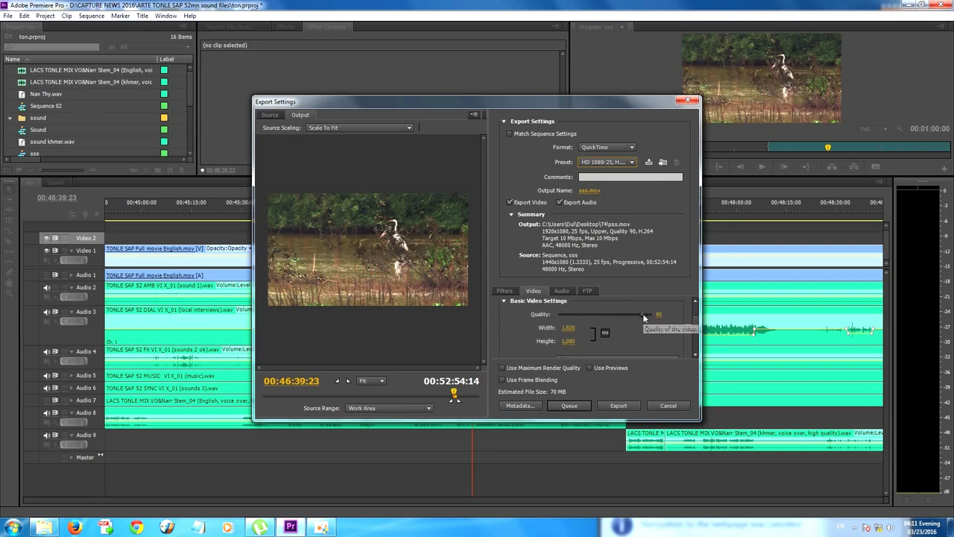
left_click_drag(645, 314, 675, 316)
scroll(696, 356, "down", 1)
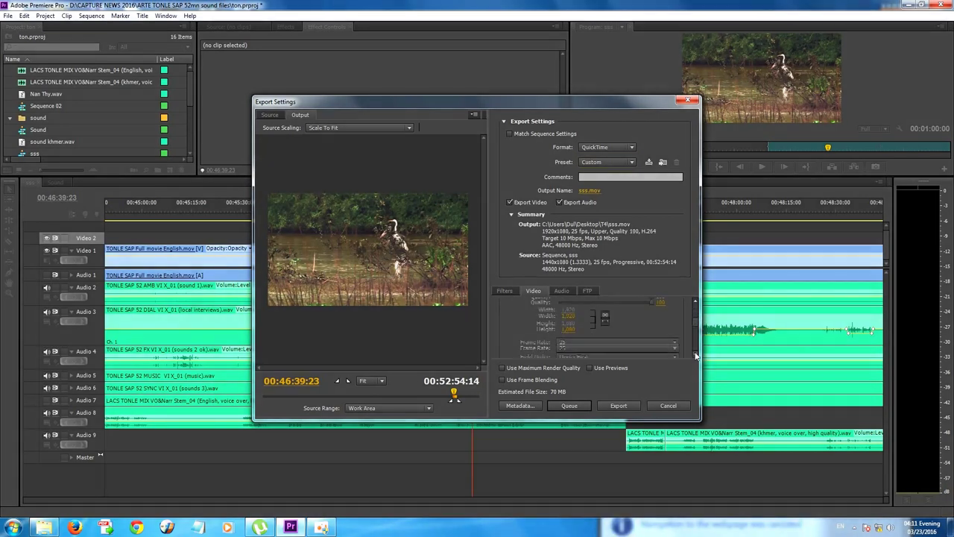
scroll(695, 356, "down", 1)
scroll(696, 355, "down", 1)
scroll(695, 355, "down", 1)
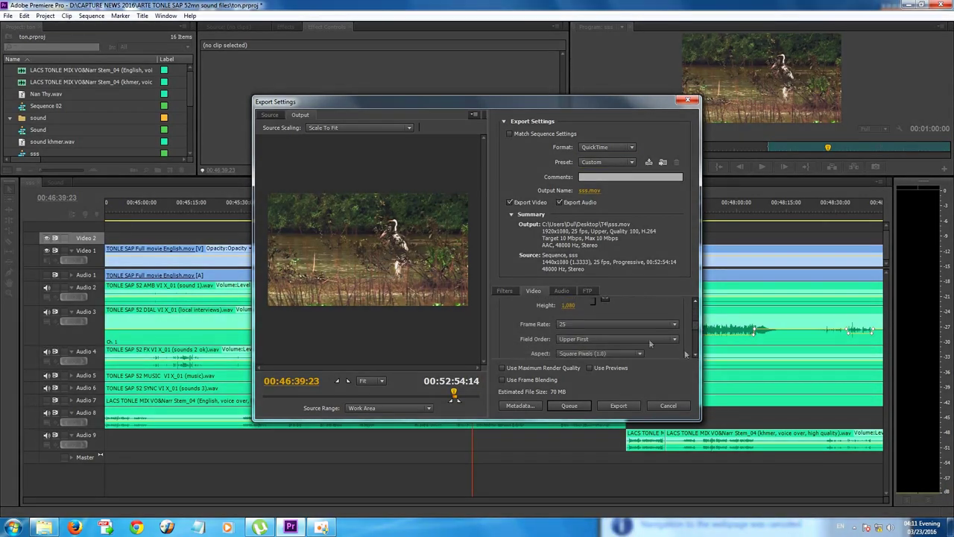
Try a 12 fps frame rate, then set it back to 25 fps.
left_click(624, 324)
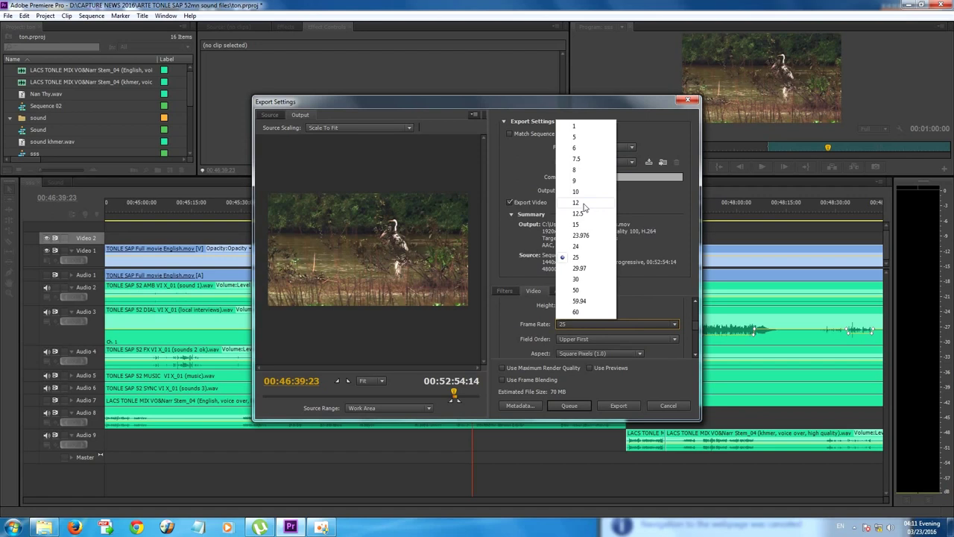
left_click(584, 204)
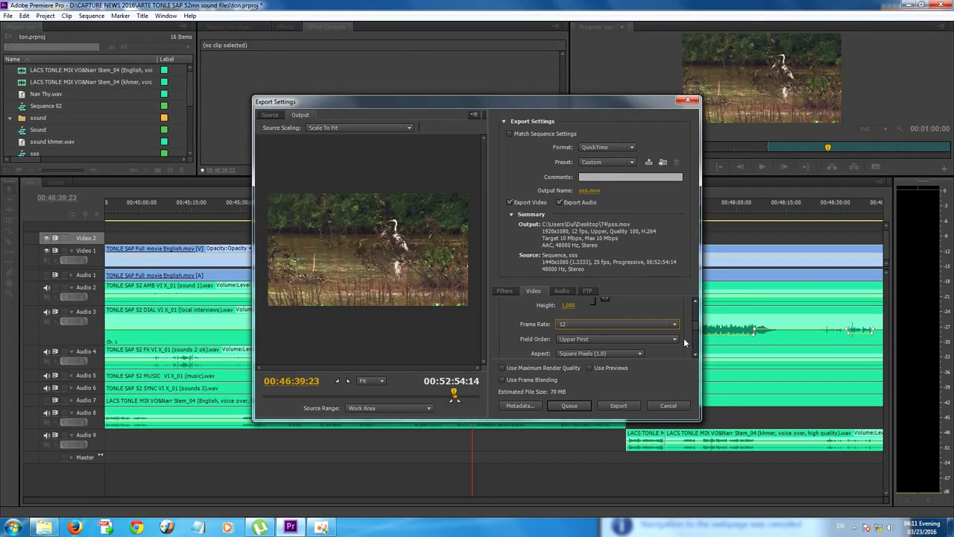
left_click(662, 325)
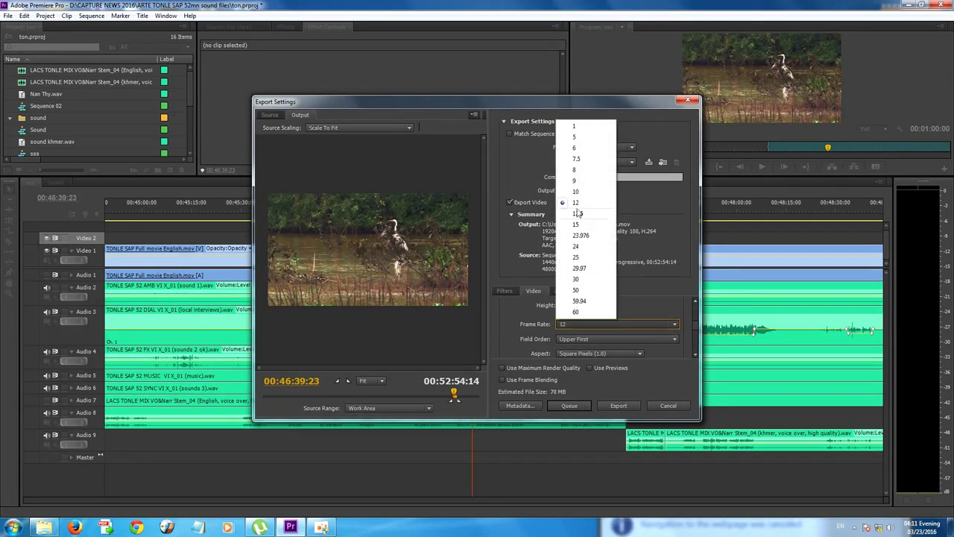
left_click(587, 258)
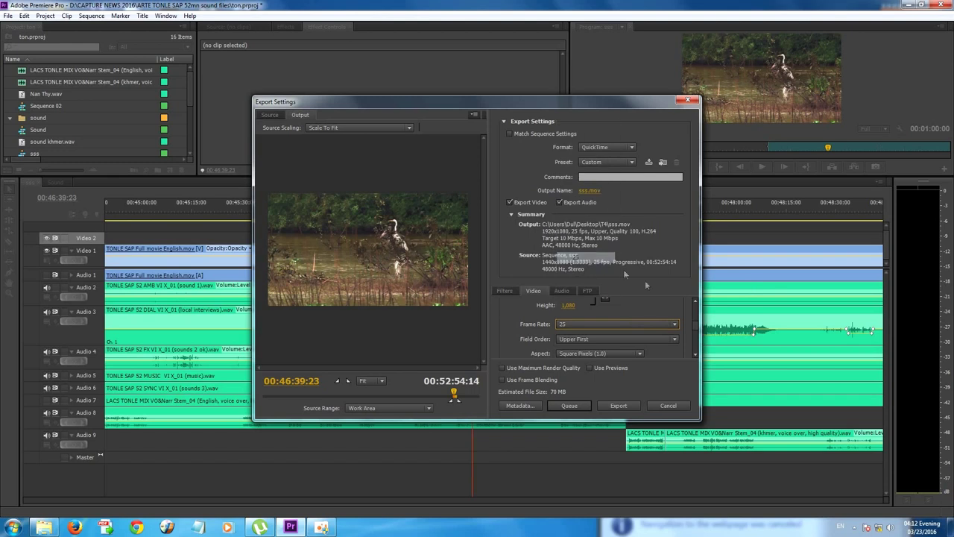
Scroll down to Bitrate Settings showing the 10,000 kbps data rate limit.
scroll(699, 359, "down", 3)
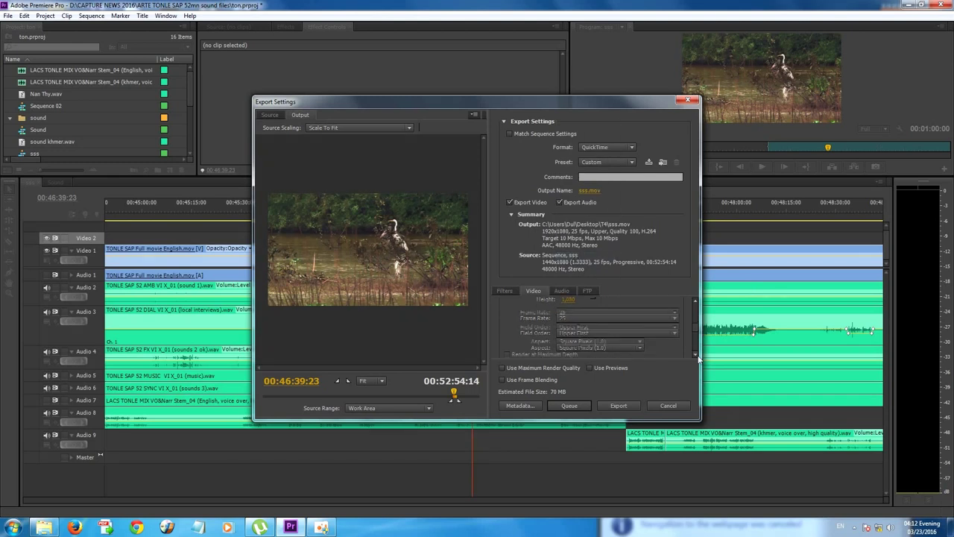
scroll(698, 359, "down", 1)
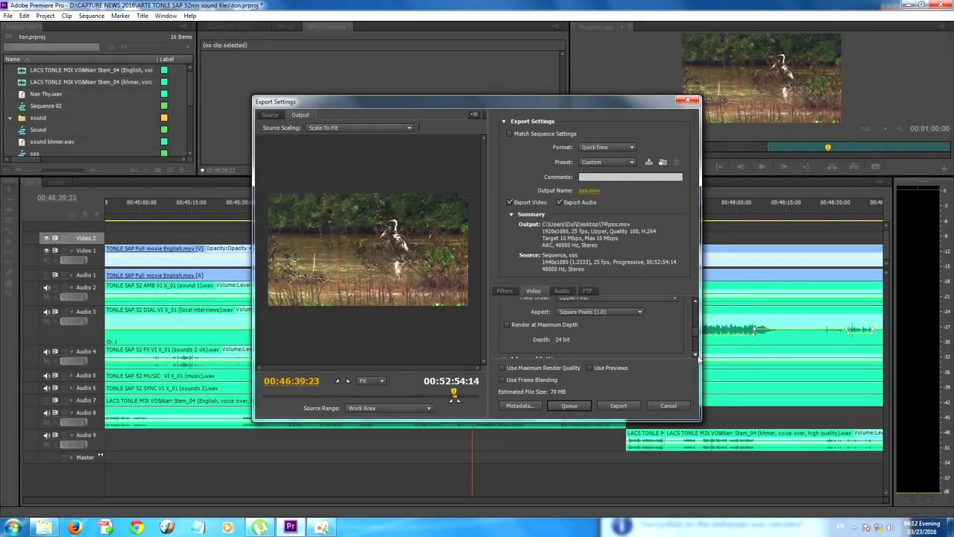
scroll(699, 358, "down", 1)
scroll(698, 358, "down", 1)
scroll(699, 359, "down", 1)
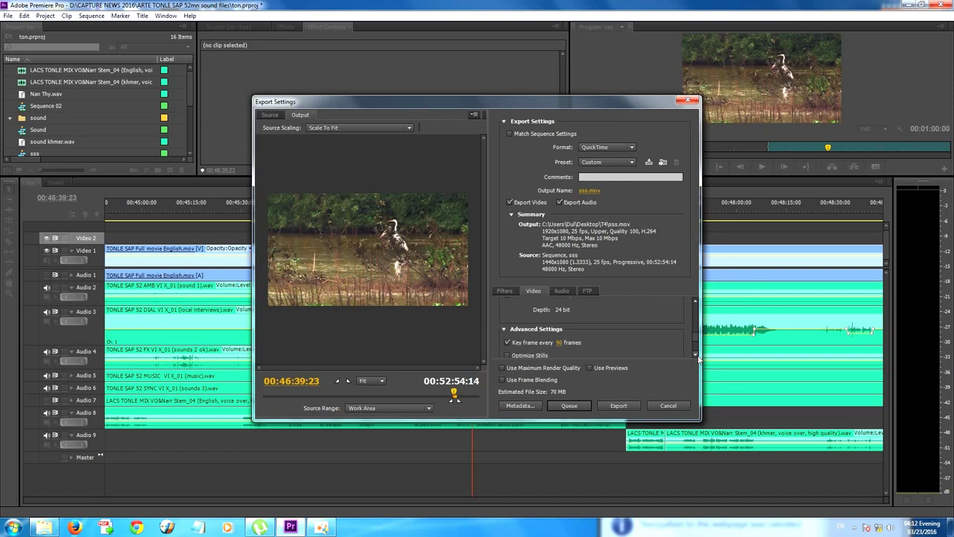
scroll(699, 359, "down", 1)
scroll(698, 358, "down", 1)
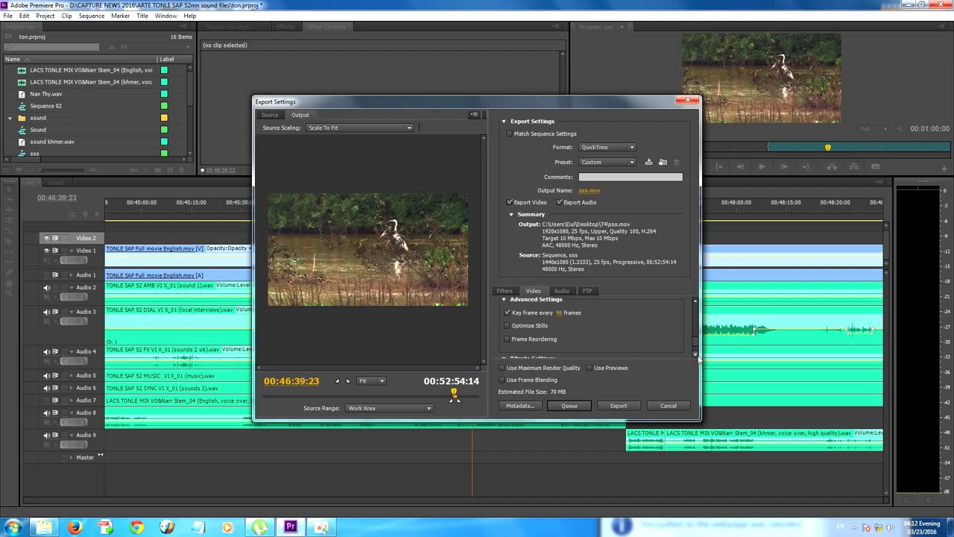
scroll(698, 359, "down", 1)
scroll(699, 359, "down", 1)
scroll(699, 358, "down", 1)
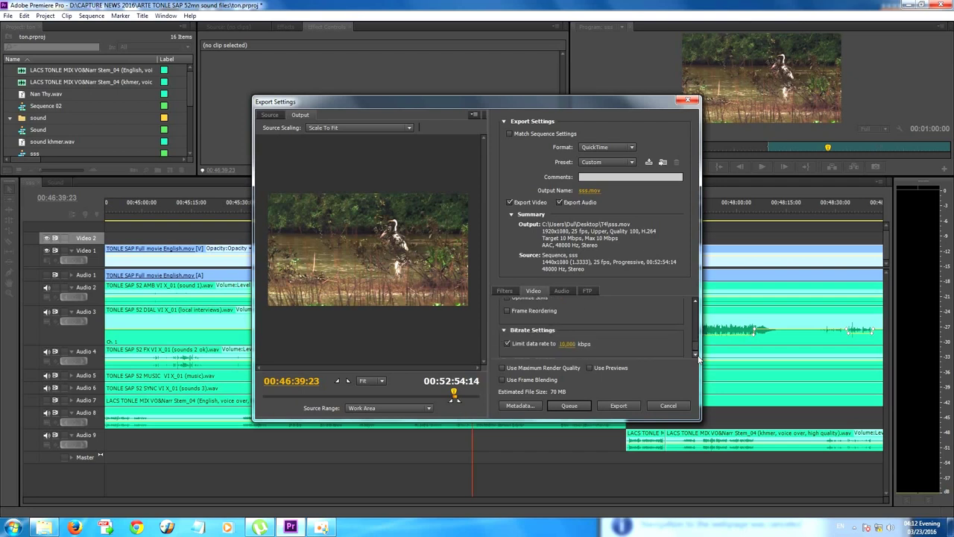
Change the data rate limit from 10,000 to 2,824 kbps, dropping the estimate to 19 MB.
left_click(568, 343)
type("2824")
left_click(653, 345)
Export sss.mov, dismissing the Windows colour-scheme prompt while it encodes.
left_click(630, 407)
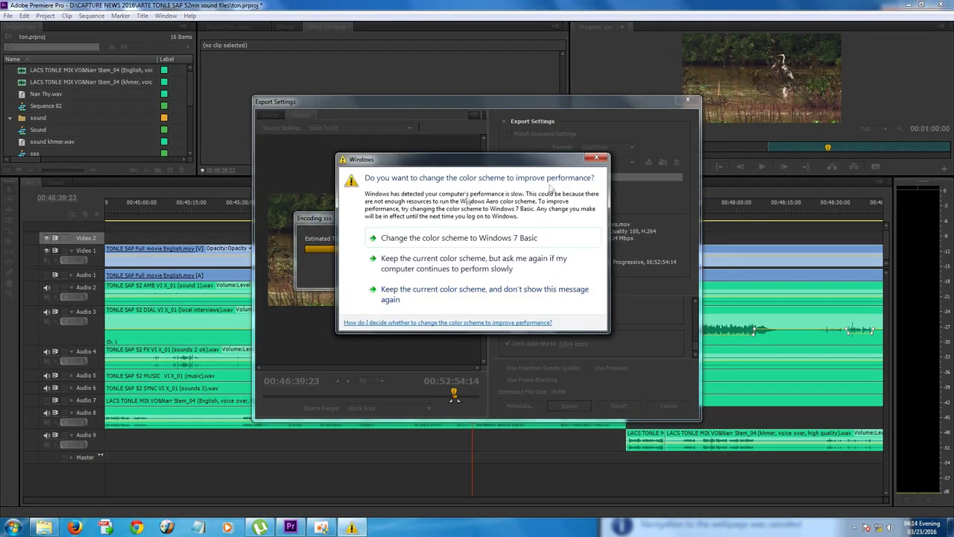
left_click(597, 158)
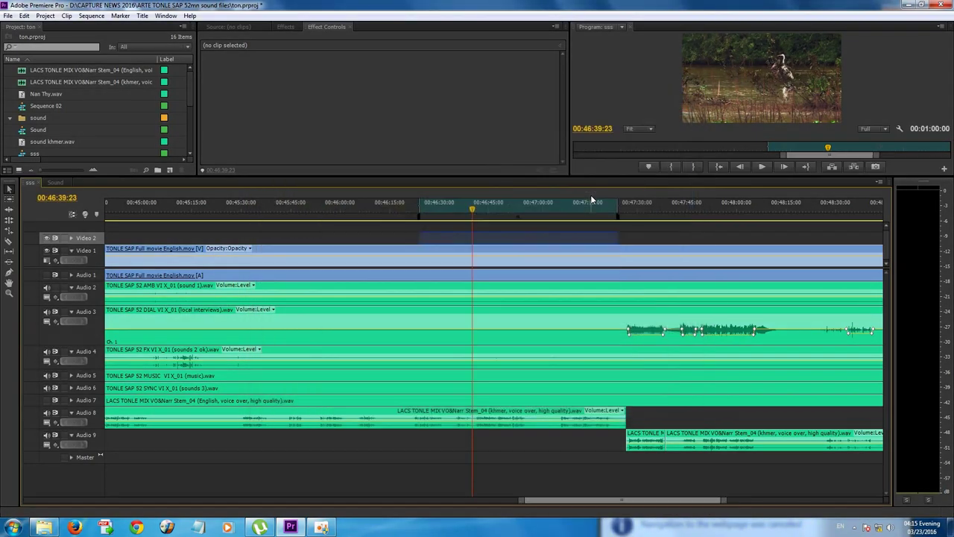
Play sss.mov from the T4 folder in VLC, skip ahead, then close it.
left_click(908, 6)
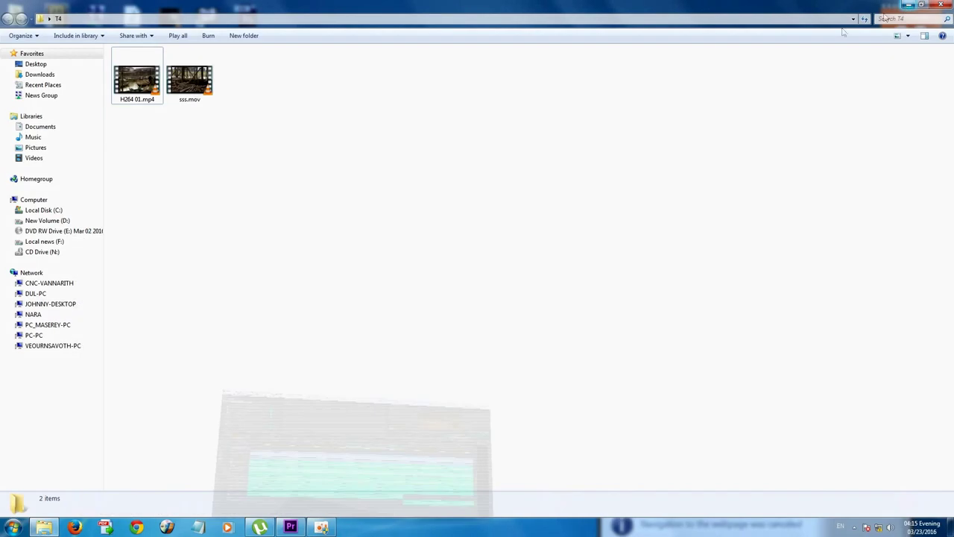
left_click(205, 87)
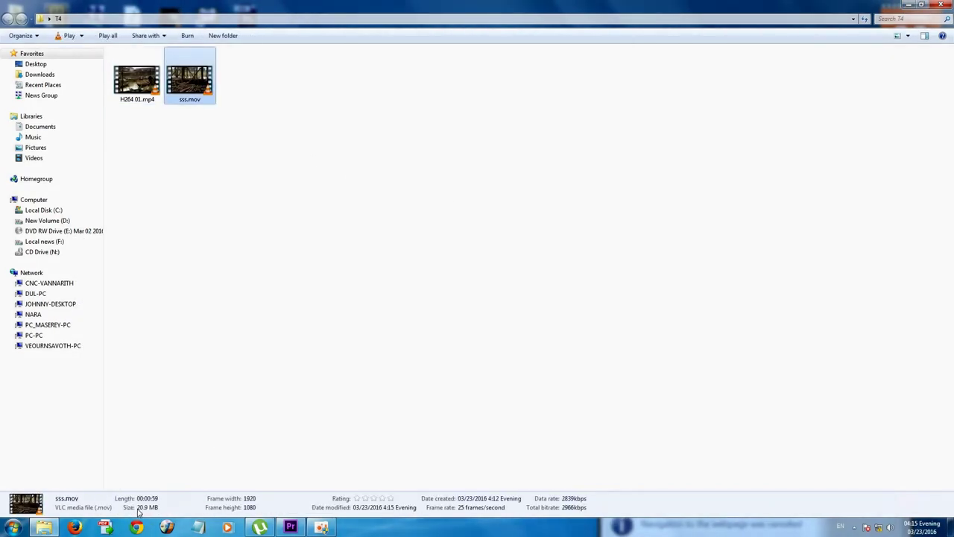
right_click(193, 78)
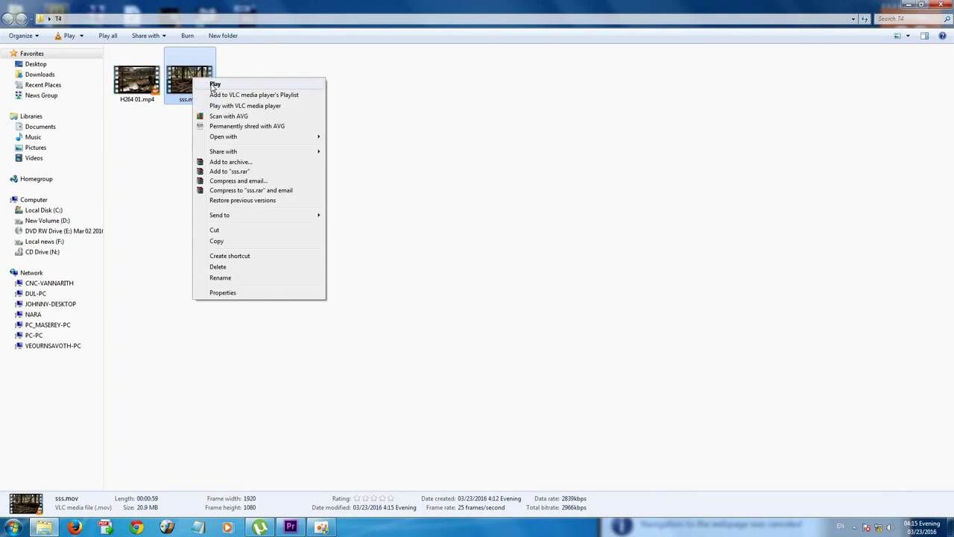
left_click(212, 84)
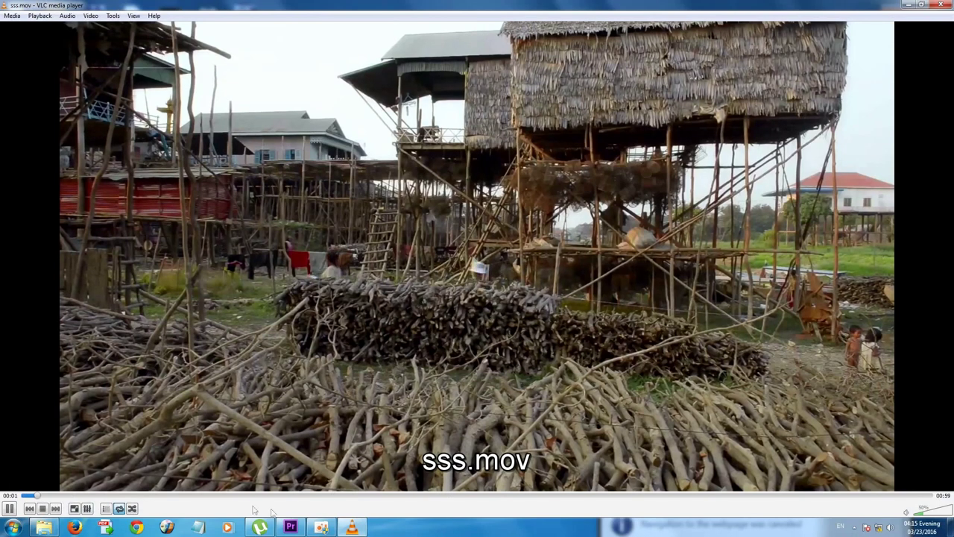
left_click(246, 497)
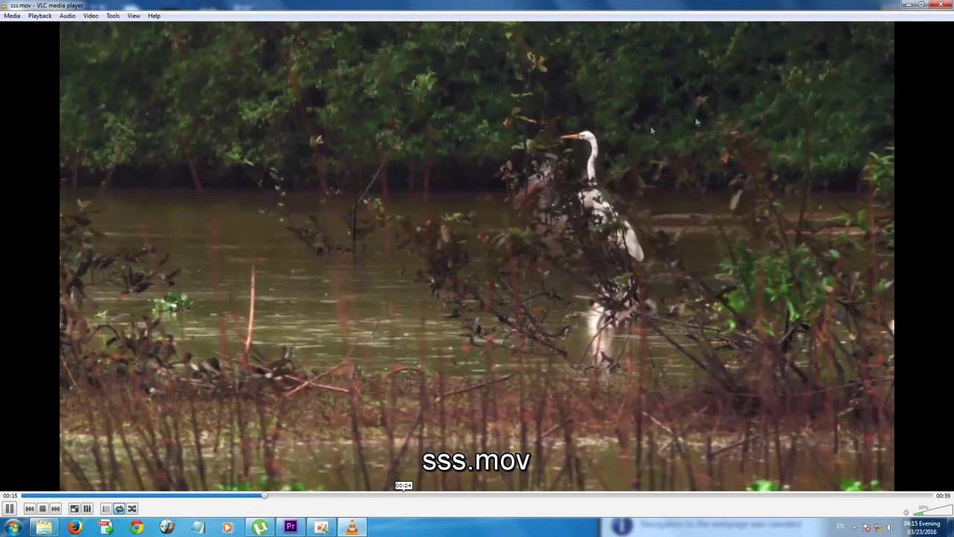
key("ctrl+q")
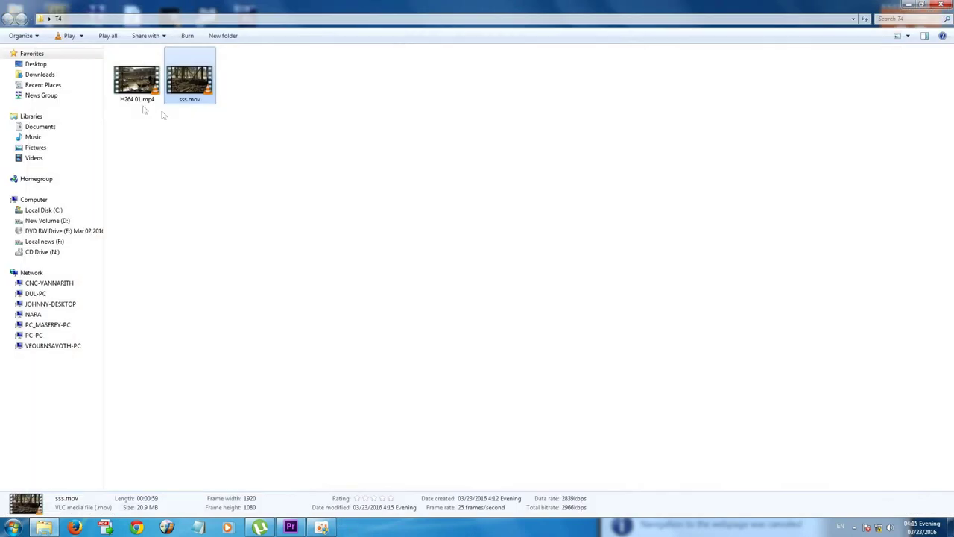
Play H264 01.mp4 in VLC, then compare sizes: 231 MB versus 20.9 MB.
left_click(147, 85)
double_click(148, 83)
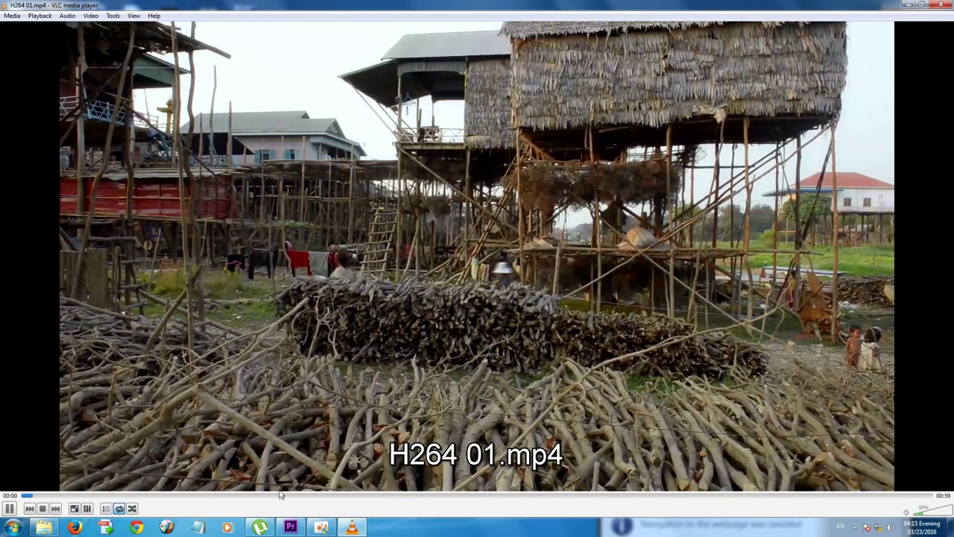
left_click(335, 497)
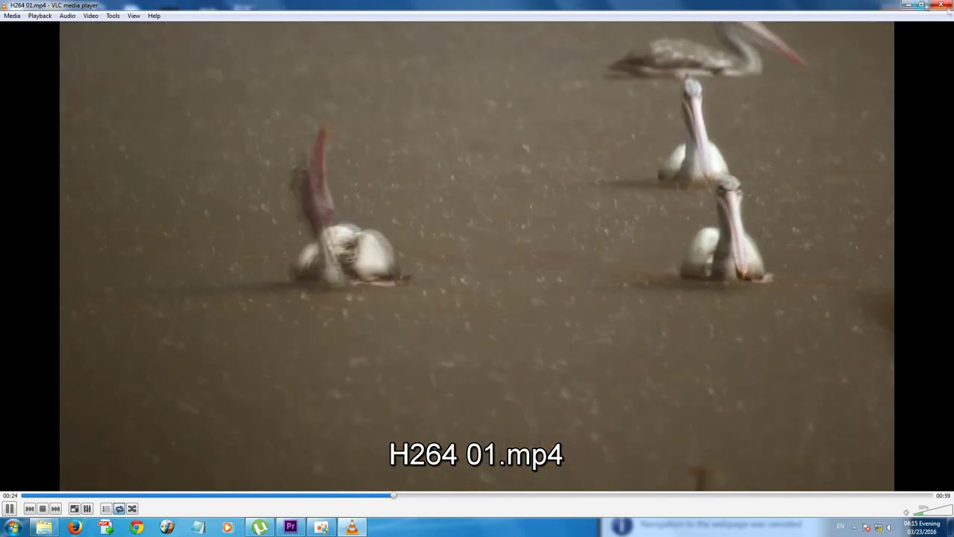
key("ctrl+q")
left_click(188, 88)
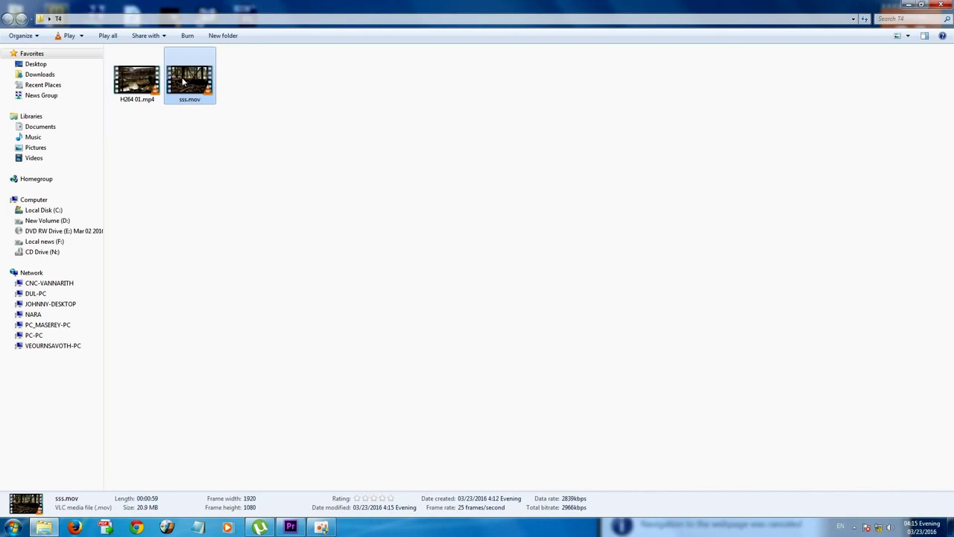
left_click(135, 84)
Open the Properties window for H264 01.mp4 and move it aside.
right_click(134, 82)
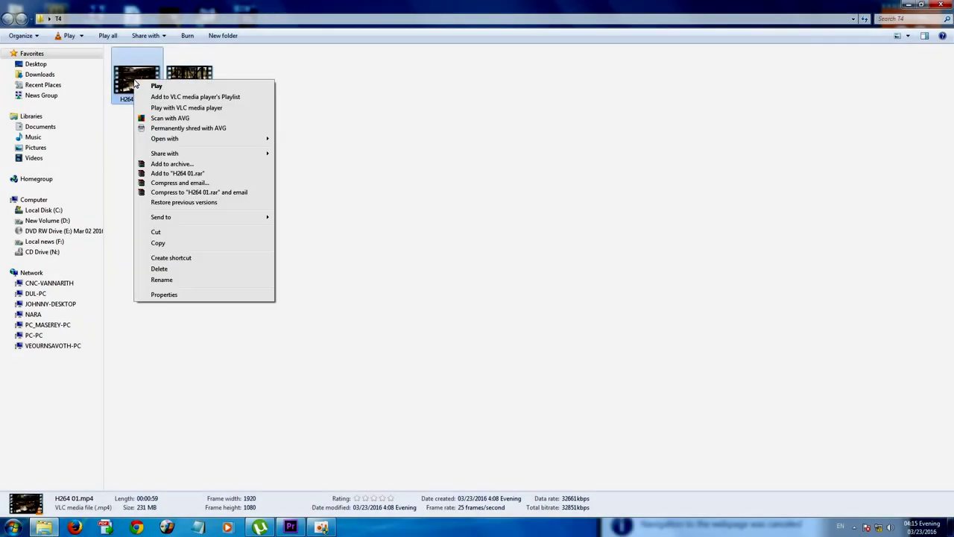
left_click(179, 295)
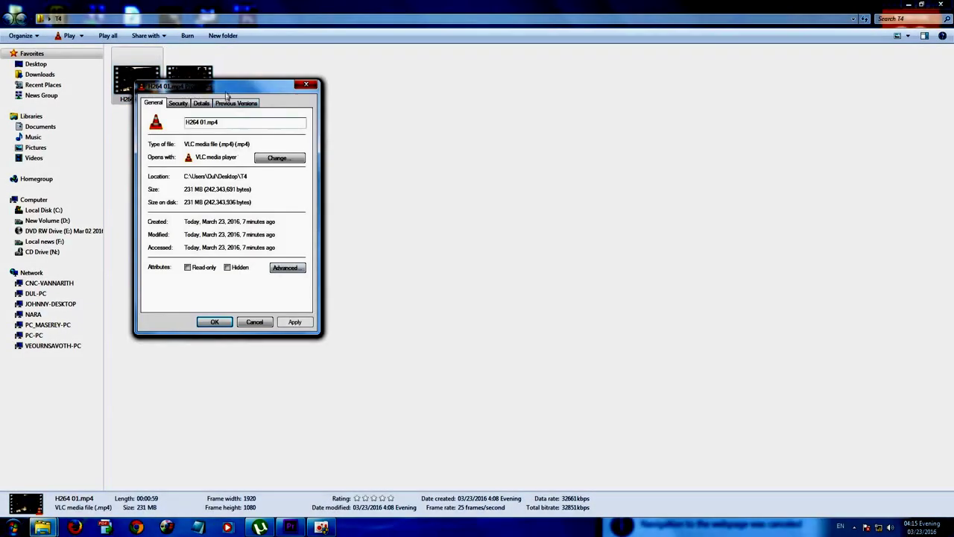
left_click_drag(218, 85, 186, 112)
Open the Properties for sss.mov and arrange both windows side by side.
left_click(189, 82)
right_click(190, 78)
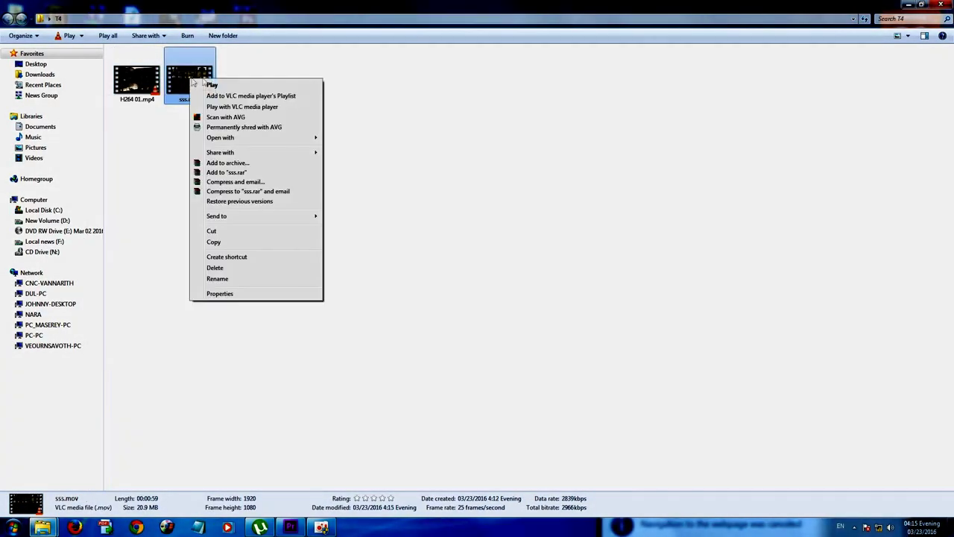
left_click(234, 293)
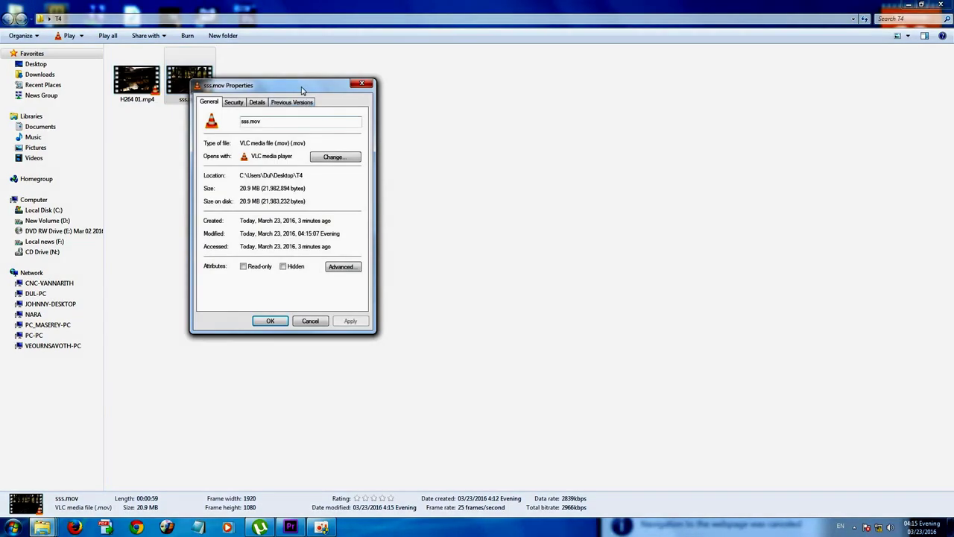
left_click_drag(300, 89, 365, 89)
mouse_move(42, 527)
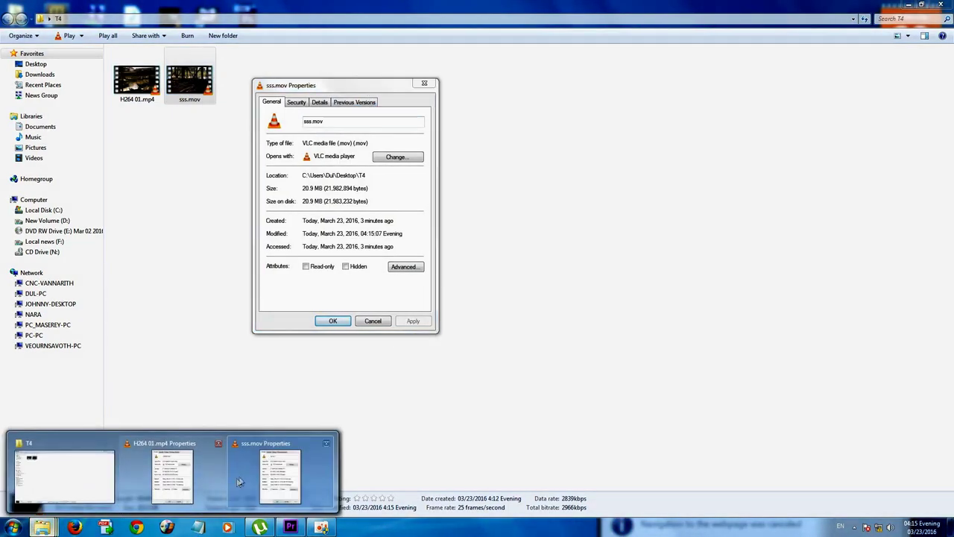
left_click(164, 477)
left_click_drag(355, 86, 390, 94)
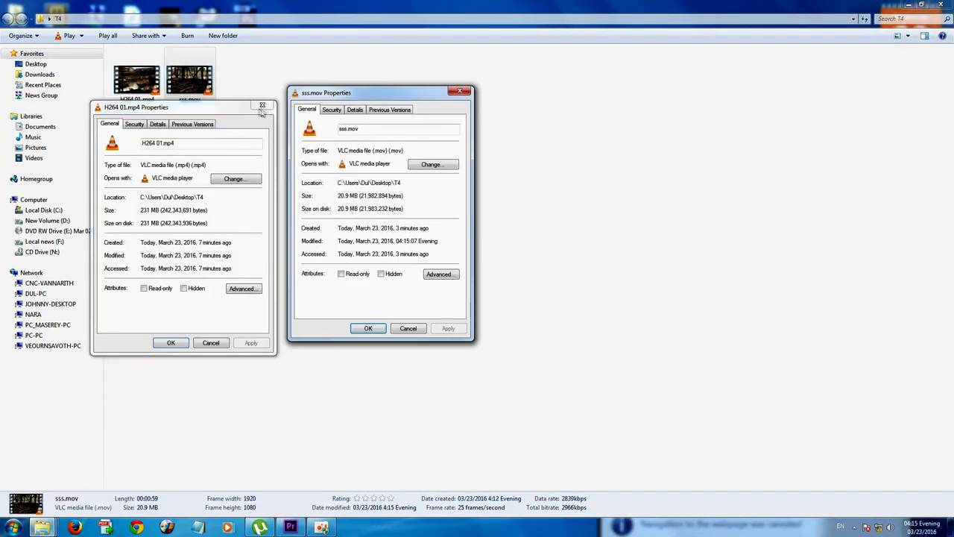
left_click_drag(232, 109, 243, 94)
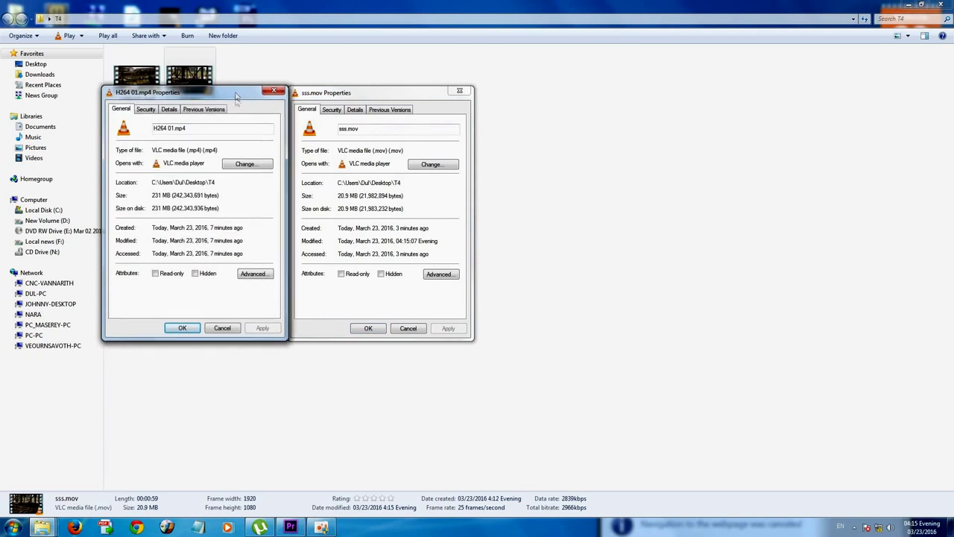
Compare sizes, 231 MB for H264 01.mp4 versus 20.9 MB for sss.mov, then close both windows.
double_click(156, 195)
left_click(344, 196)
double_click(344, 197)
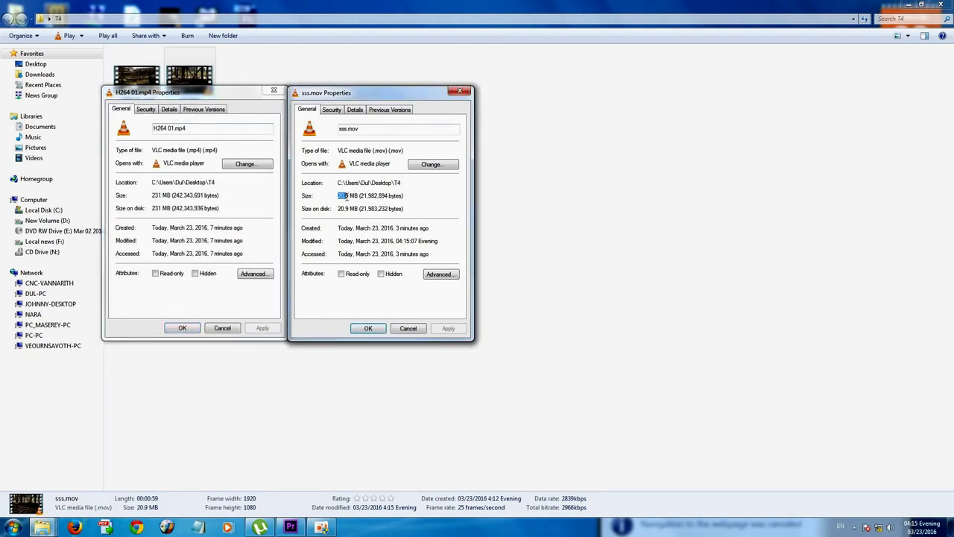
left_click(157, 196)
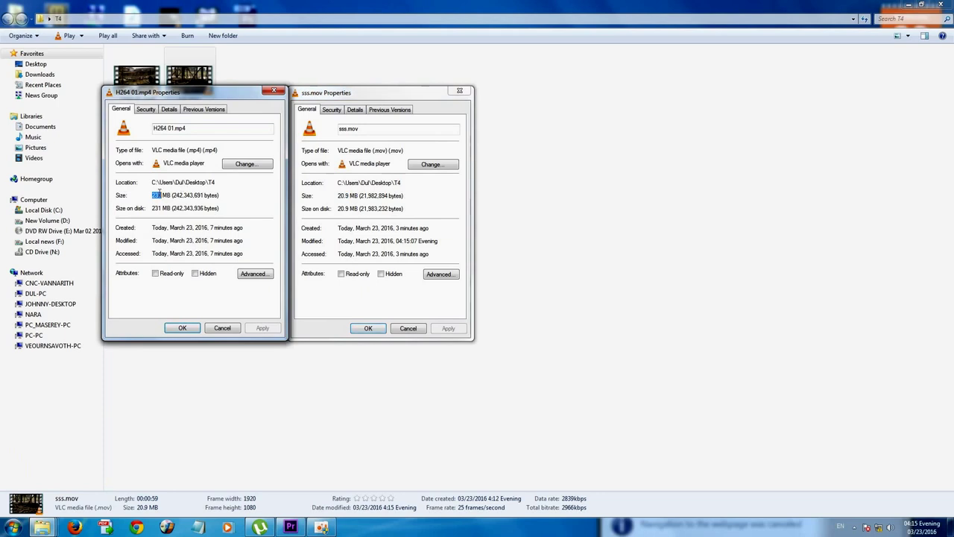
double_click(343, 196)
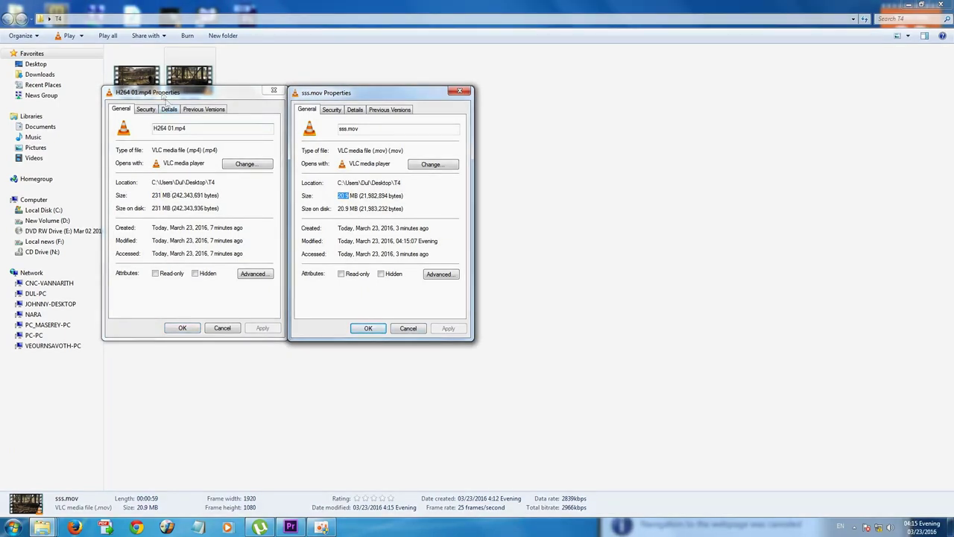
left_click(460, 91)
left_click(273, 90)
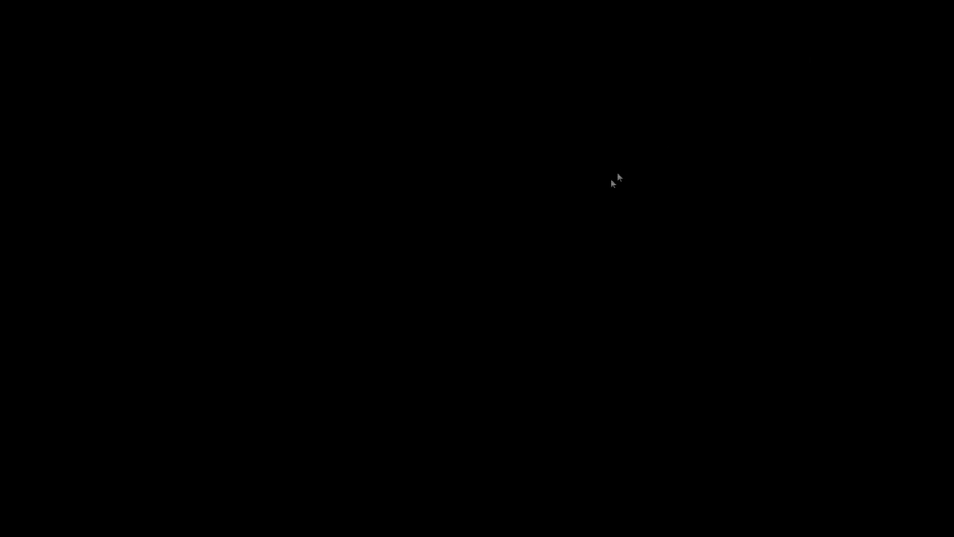